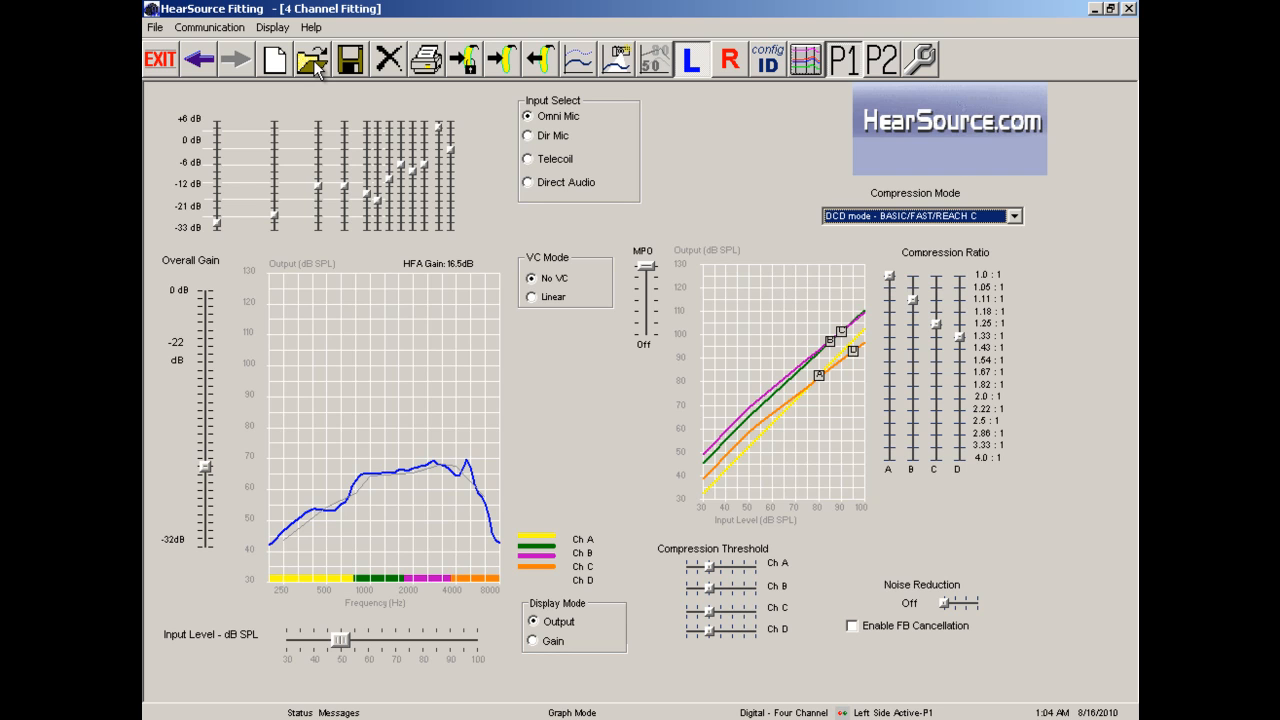
# Look up the client listed under D in the saved client records, view the sessions on file, and close the records
pyautogui.click(313, 62)
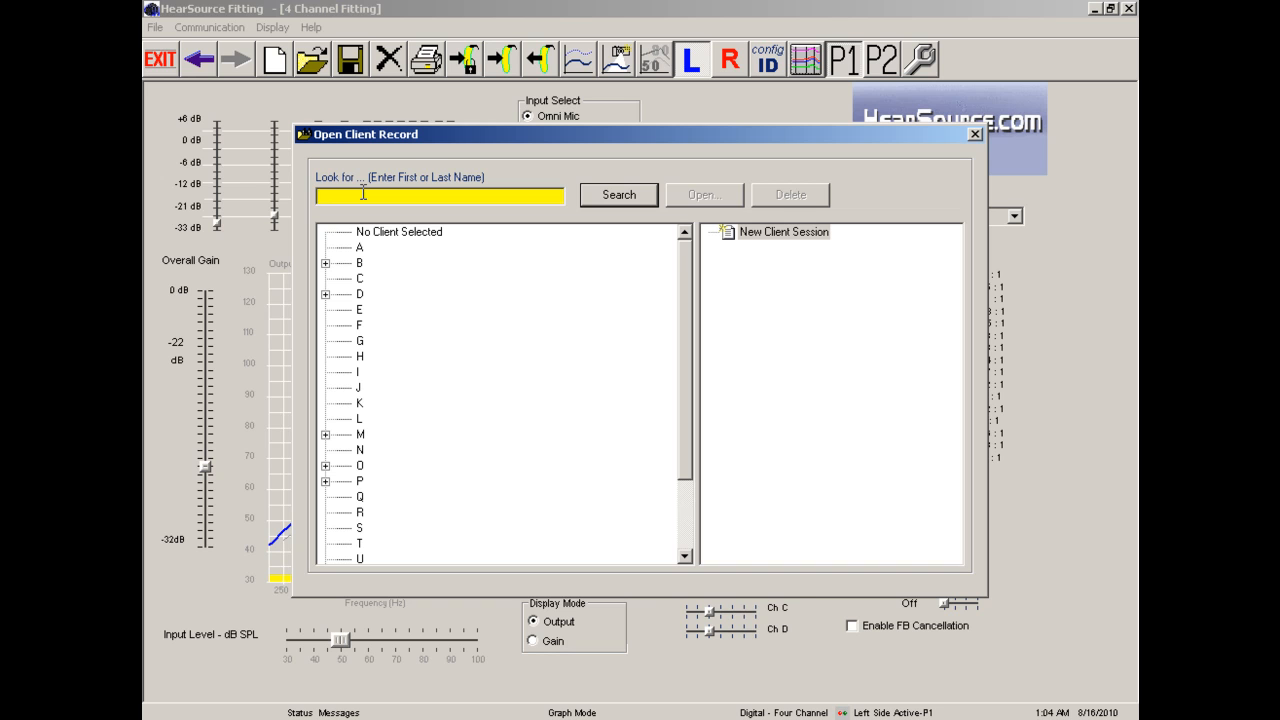
pyautogui.click(325, 294)
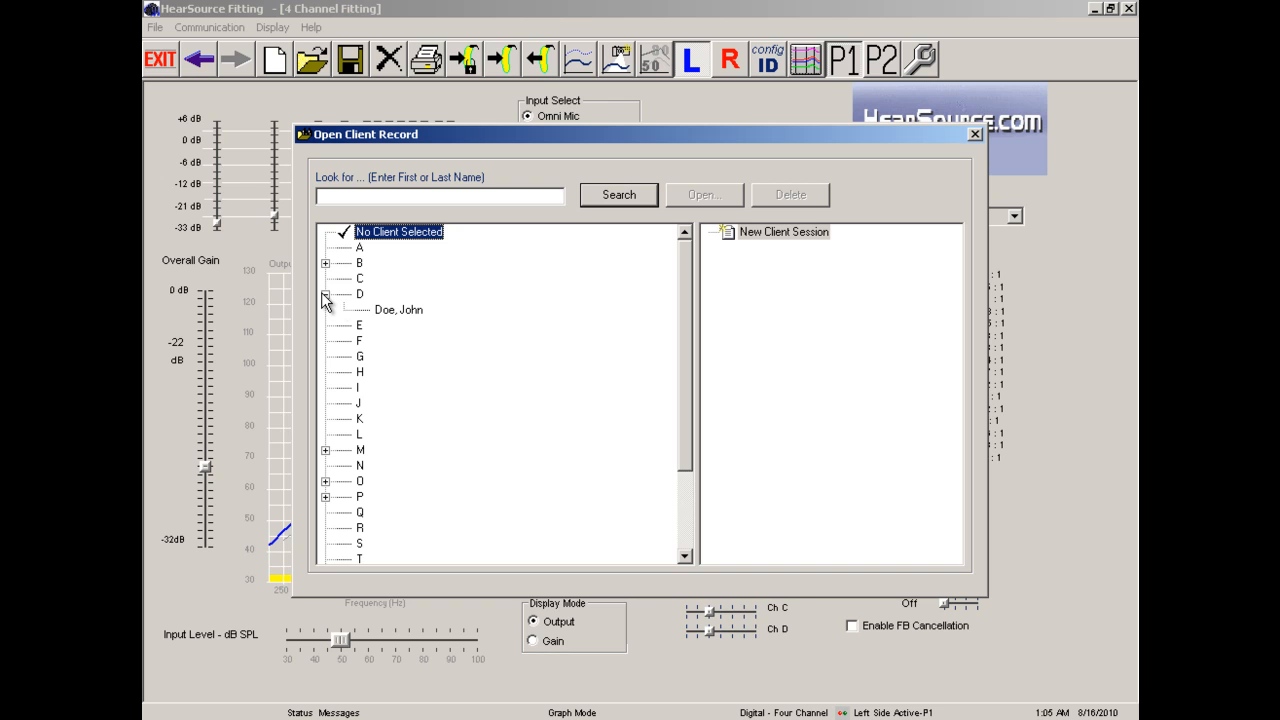
pyautogui.click(412, 311)
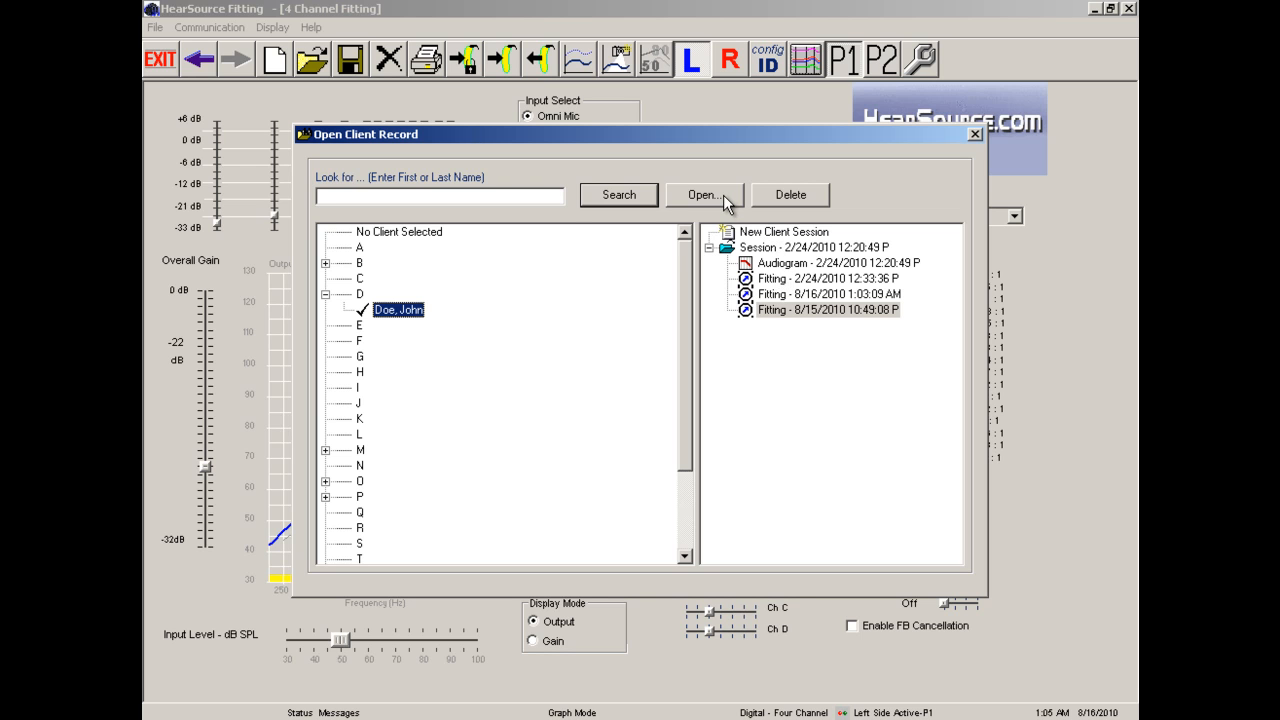
pyautogui.click(973, 134)
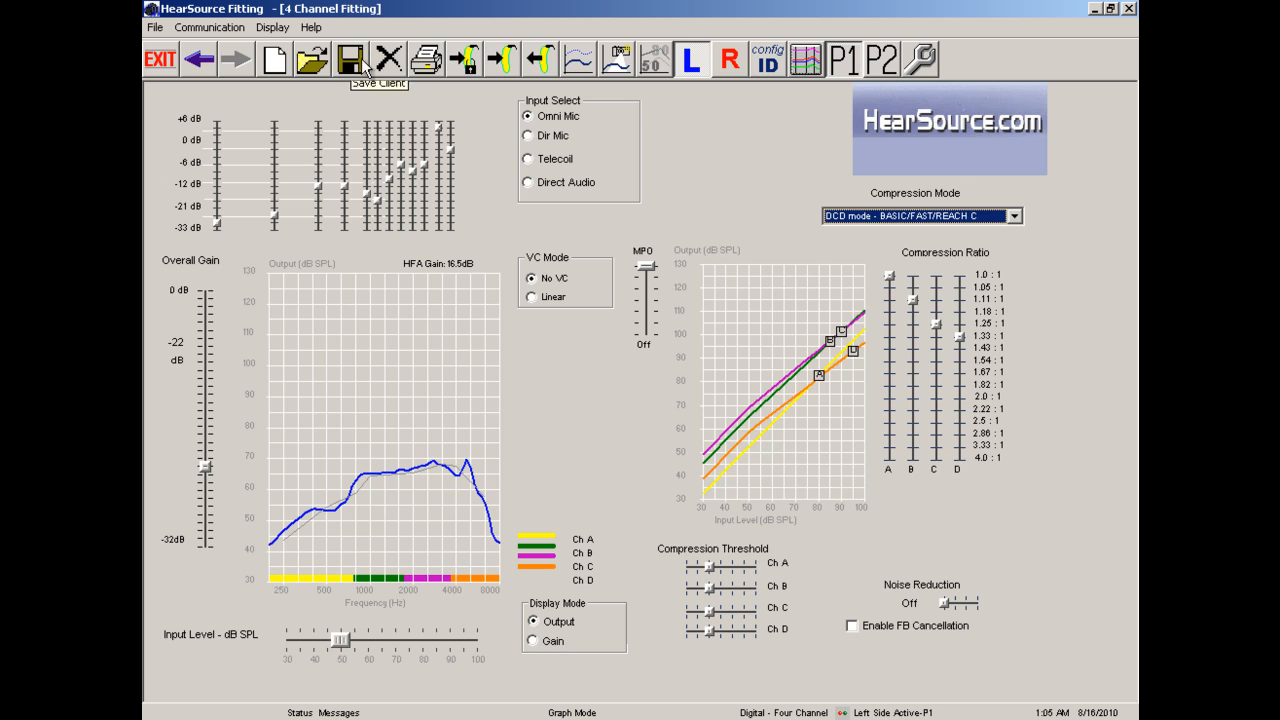
# Save the client's fitting by updating the current client session
pyautogui.click(351, 59)
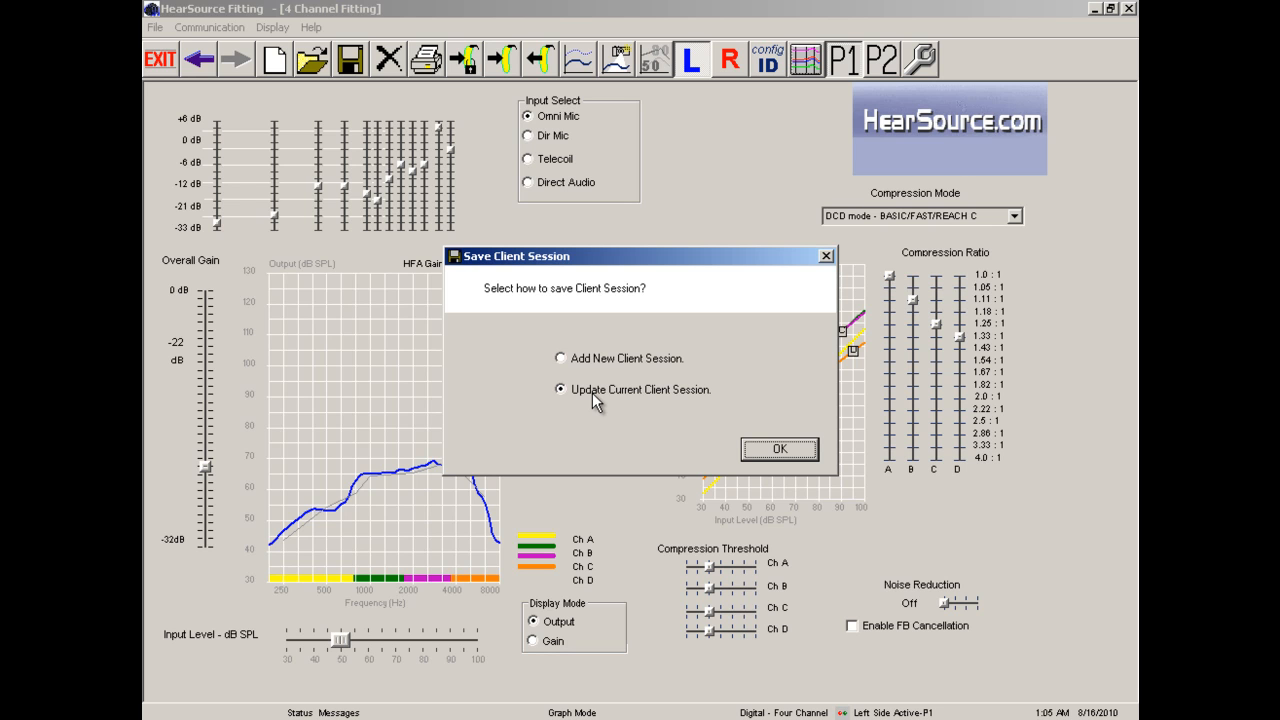
pyautogui.click(767, 455)
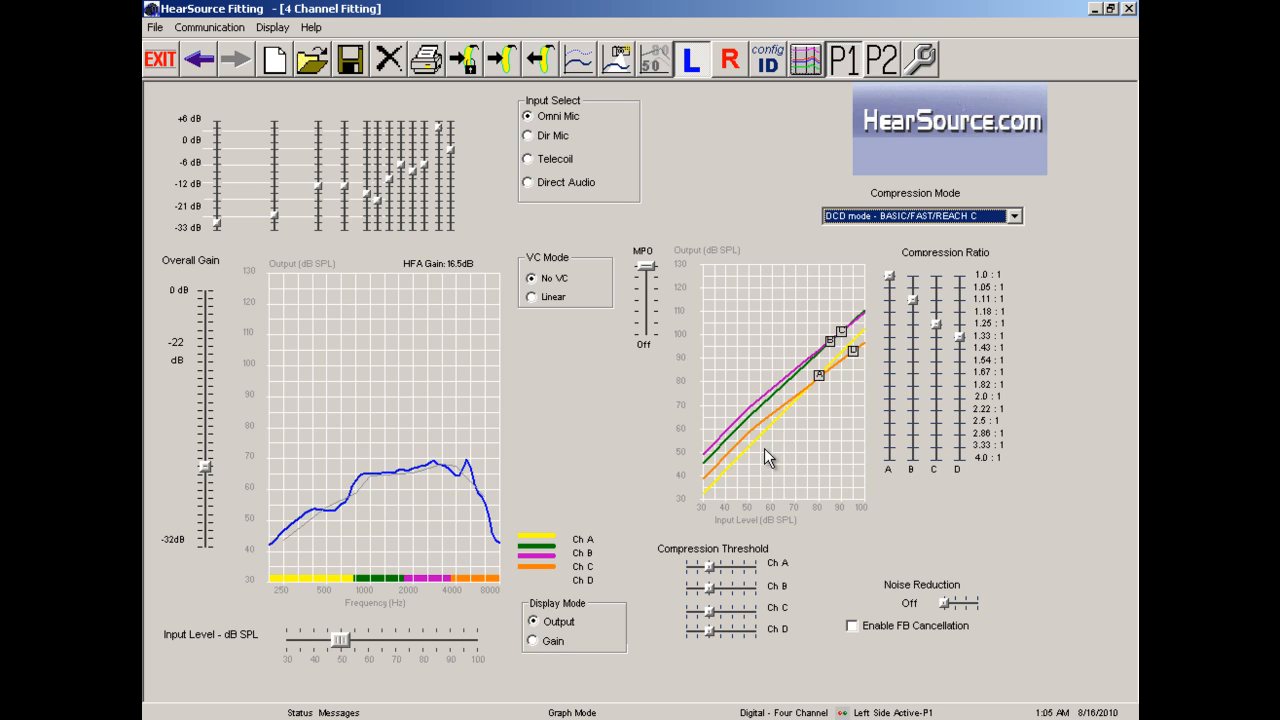
# Request deletion of the current client record and decline the confirmation
pyautogui.click(388, 62)
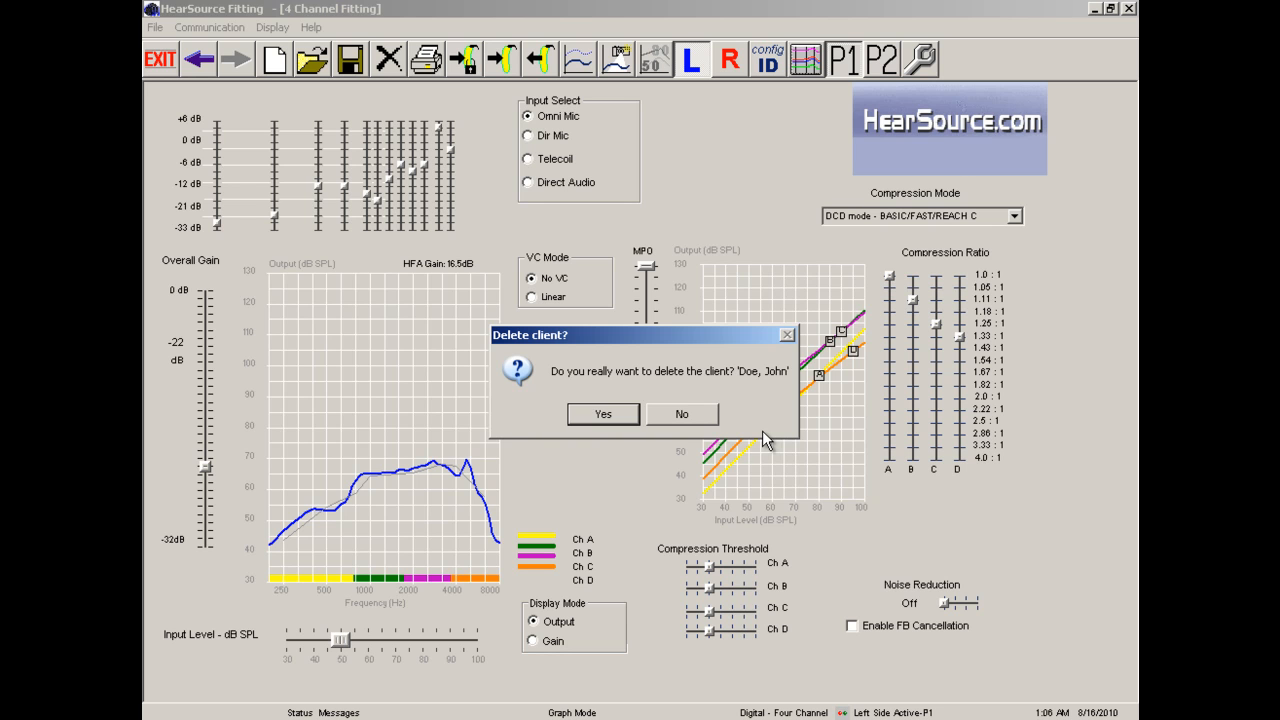
pyautogui.click(691, 416)
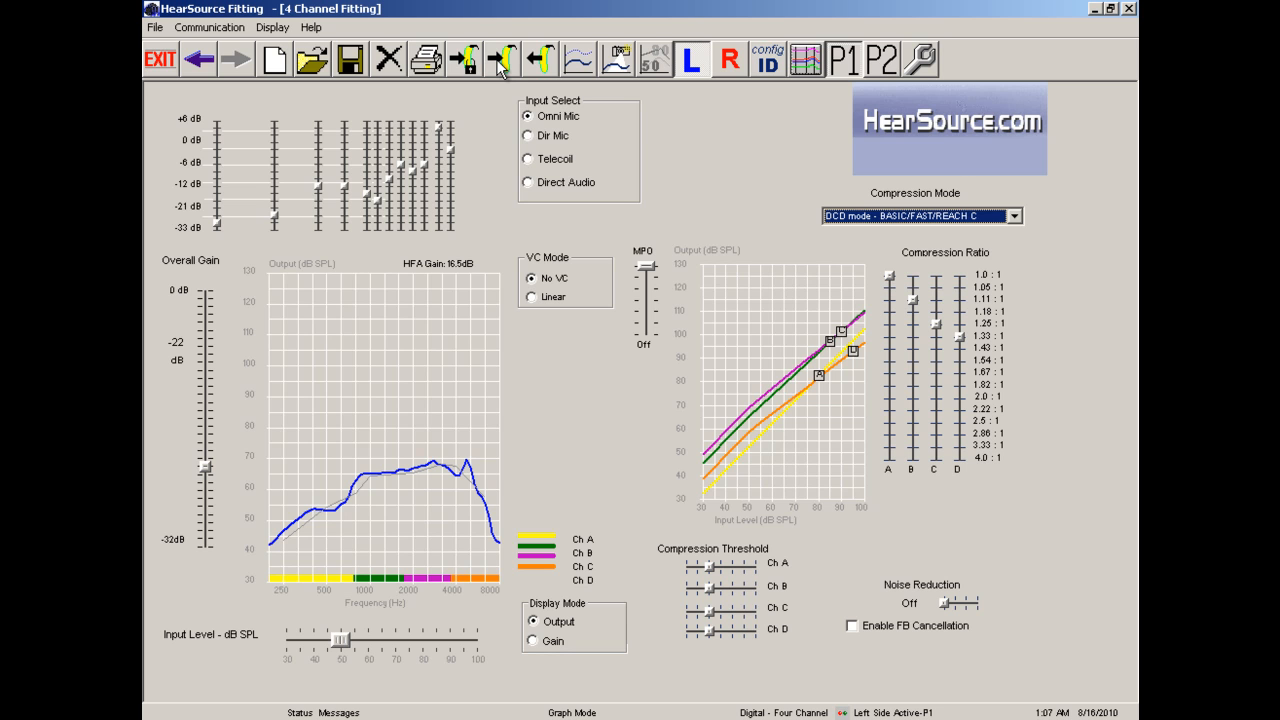
# Lower the highest-frequency band gain of the left aid's program 1 to -6 dB
pyautogui.click(448, 193)
pyautogui.click(447, 197)
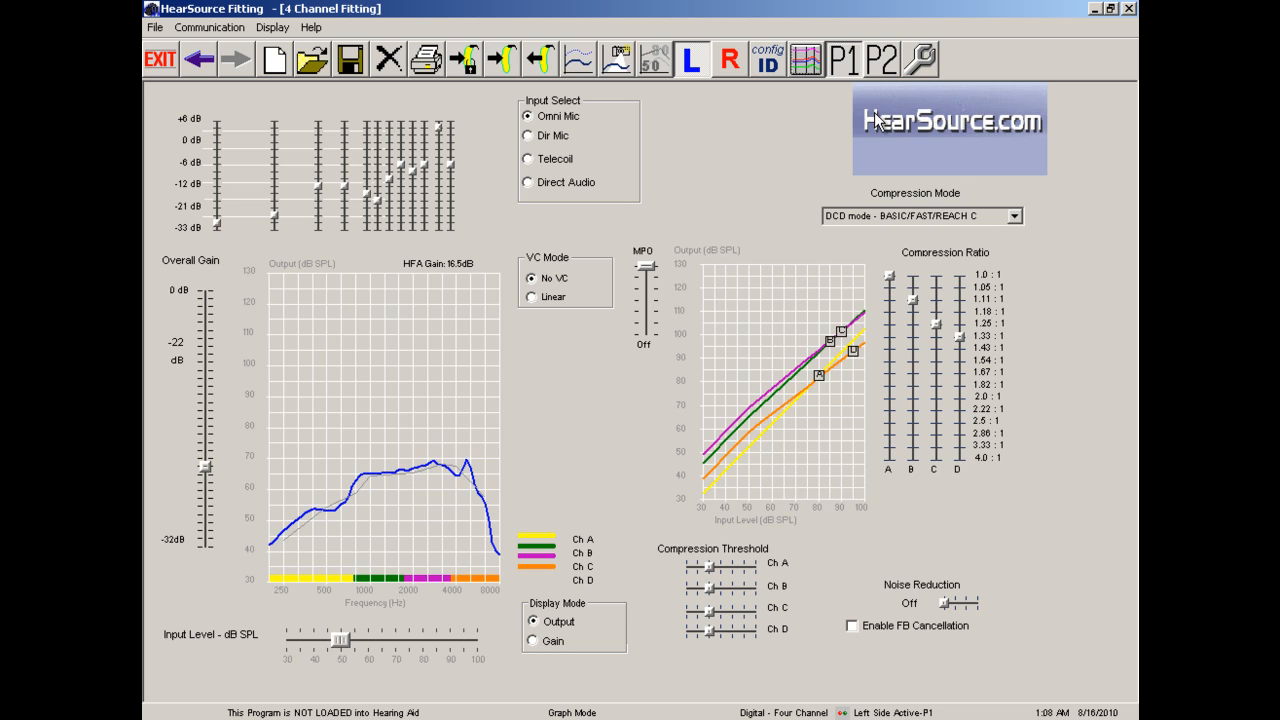
# Compare the left aid's programs 1 and 2 in multi-curve mode, then restore single-curve mode and return to program 1
pyautogui.click(878, 63)
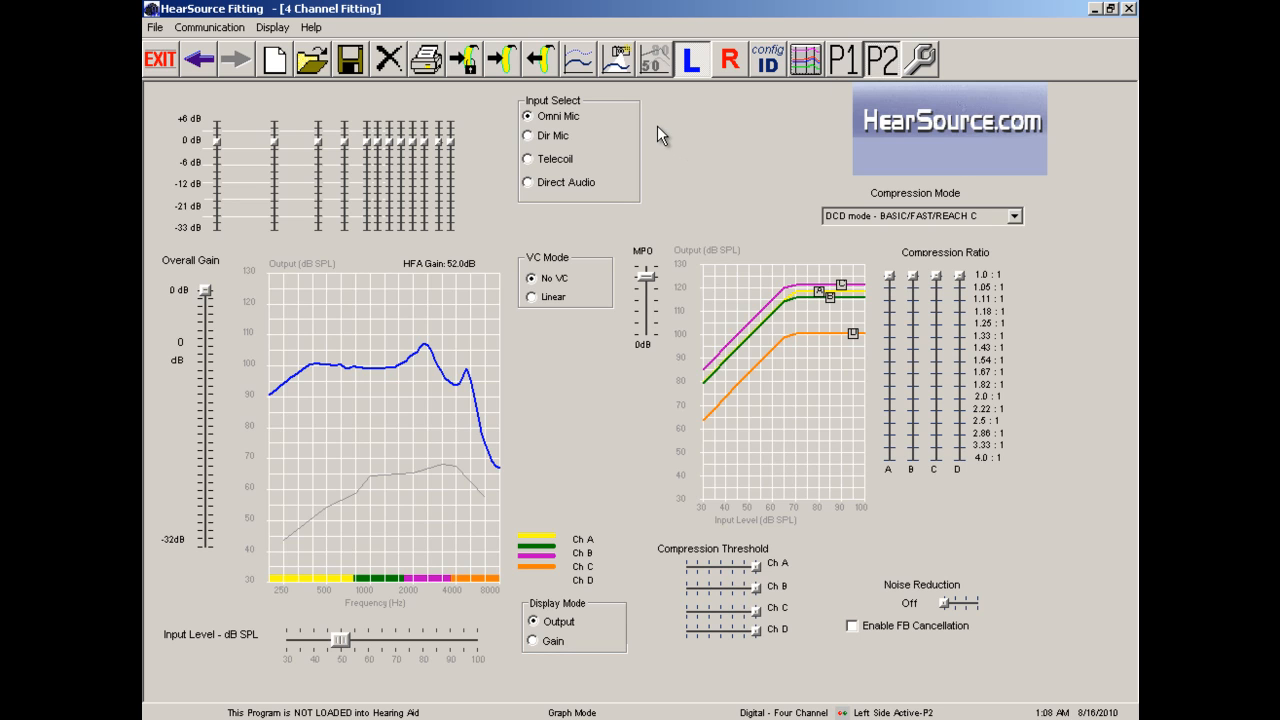
pyautogui.click(578, 61)
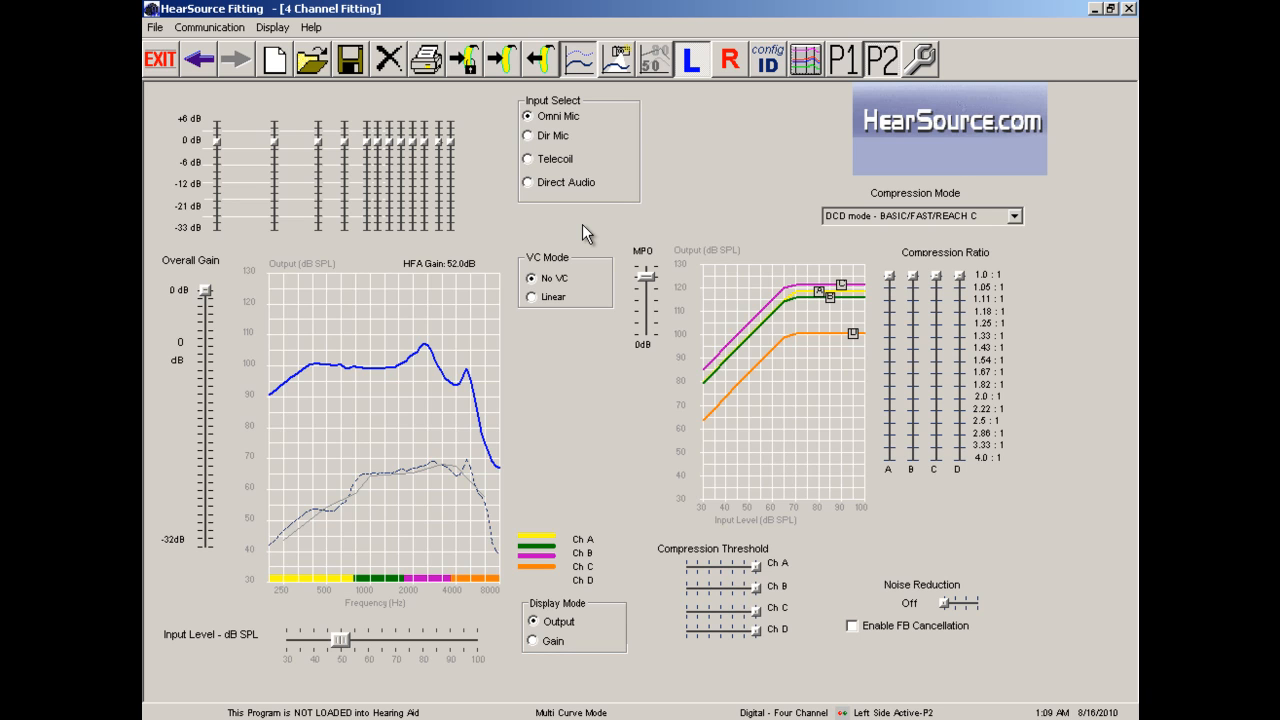
pyautogui.click(581, 68)
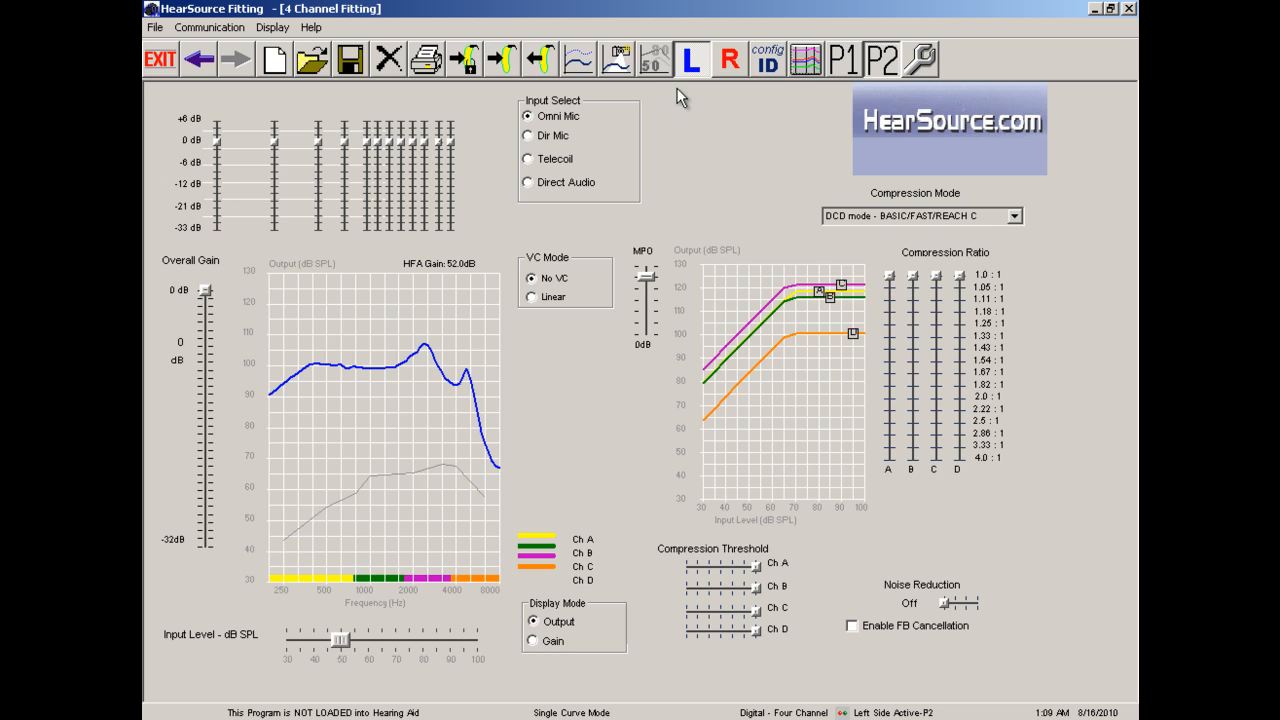
pyautogui.click(838, 70)
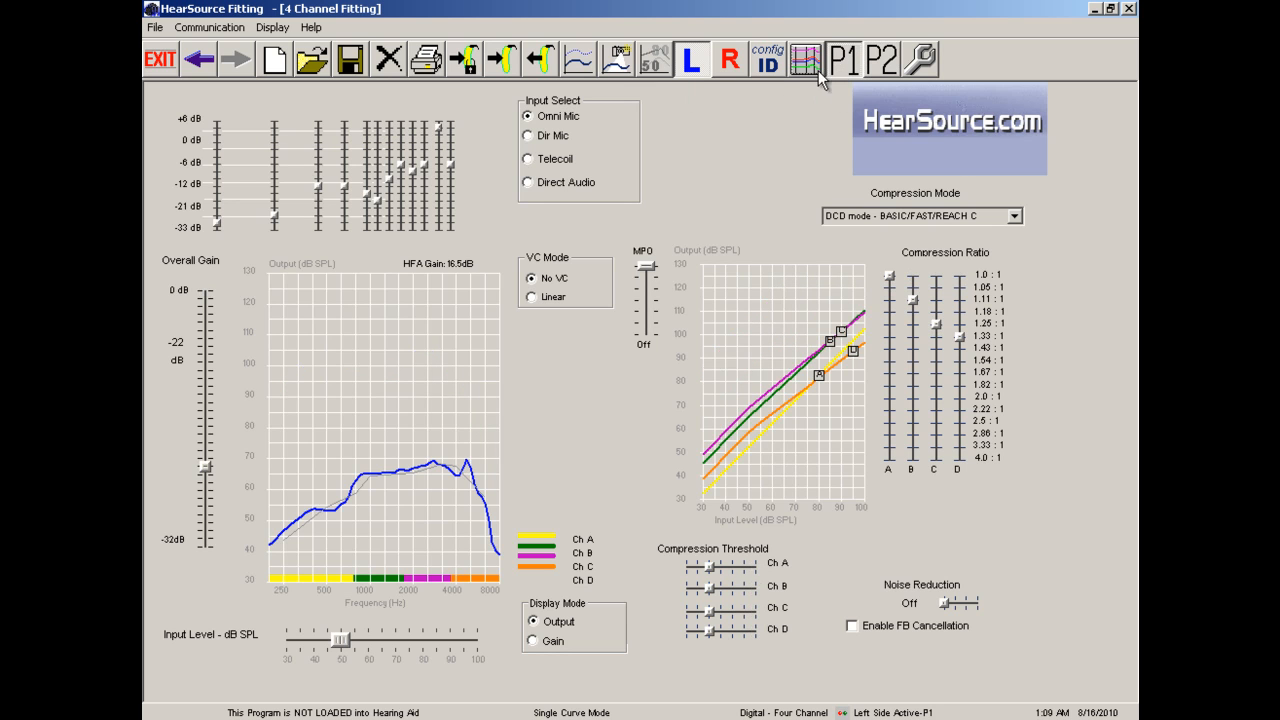
# View program 1's response in 50/80 curve mode and switch back to the single curve
pyautogui.click(651, 62)
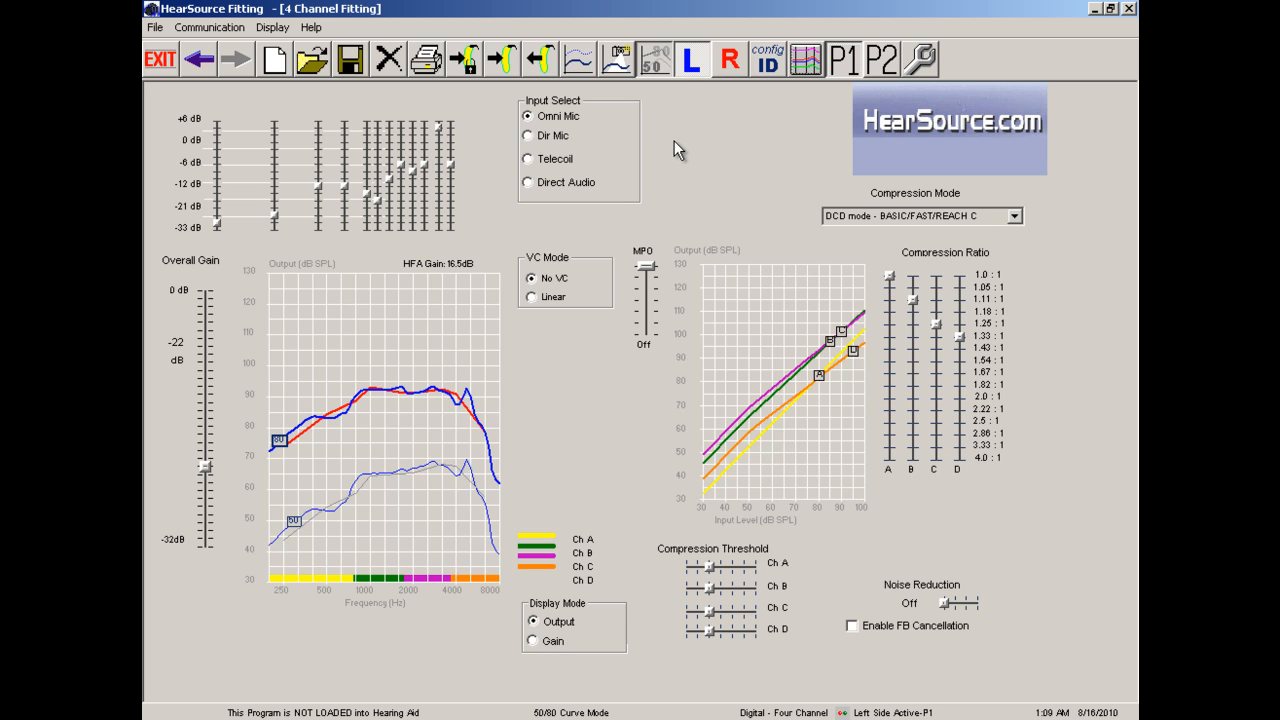
pyautogui.click(657, 68)
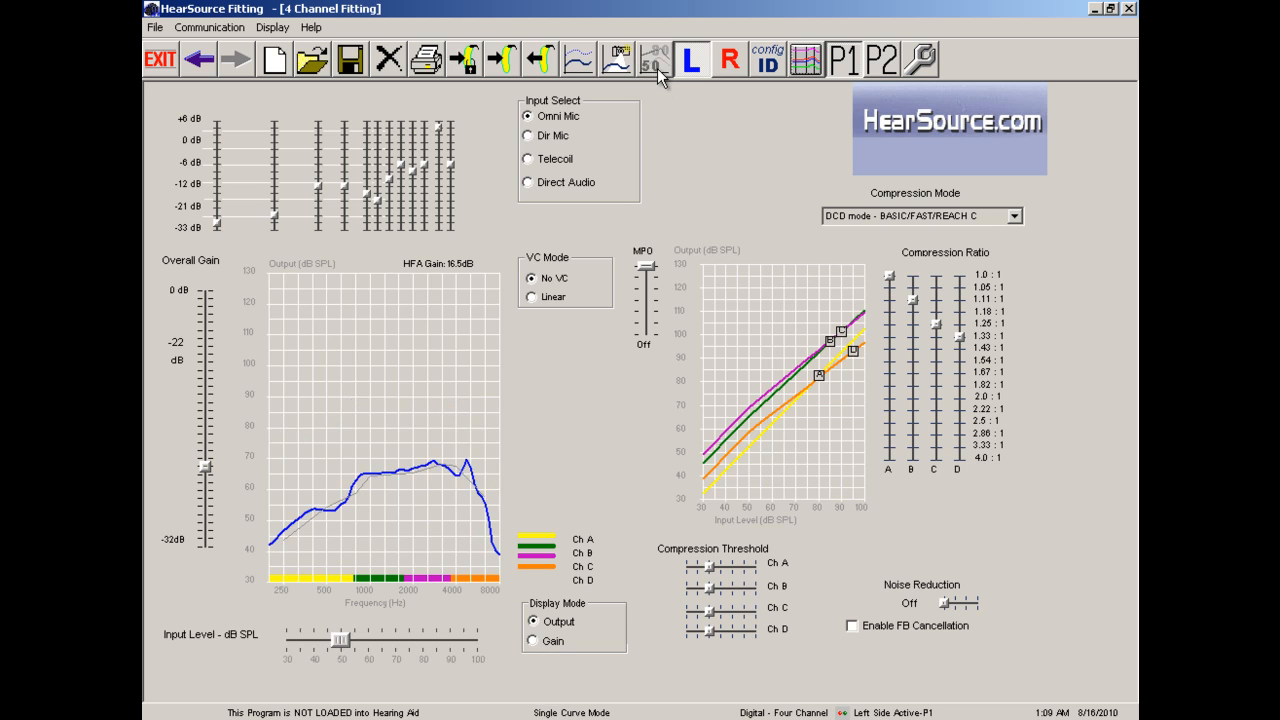
# Switch the fitting to the right hearing aid and open its configuration and ID data
pyautogui.click(729, 62)
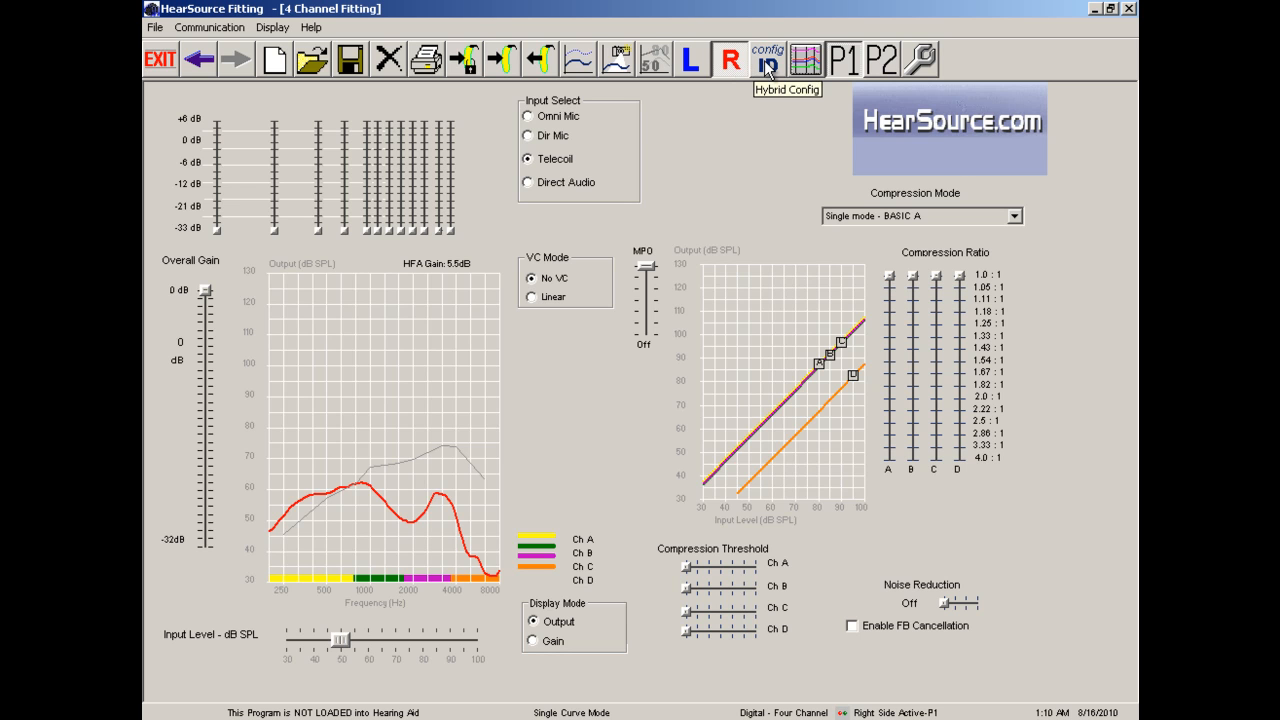
pyautogui.click(765, 62)
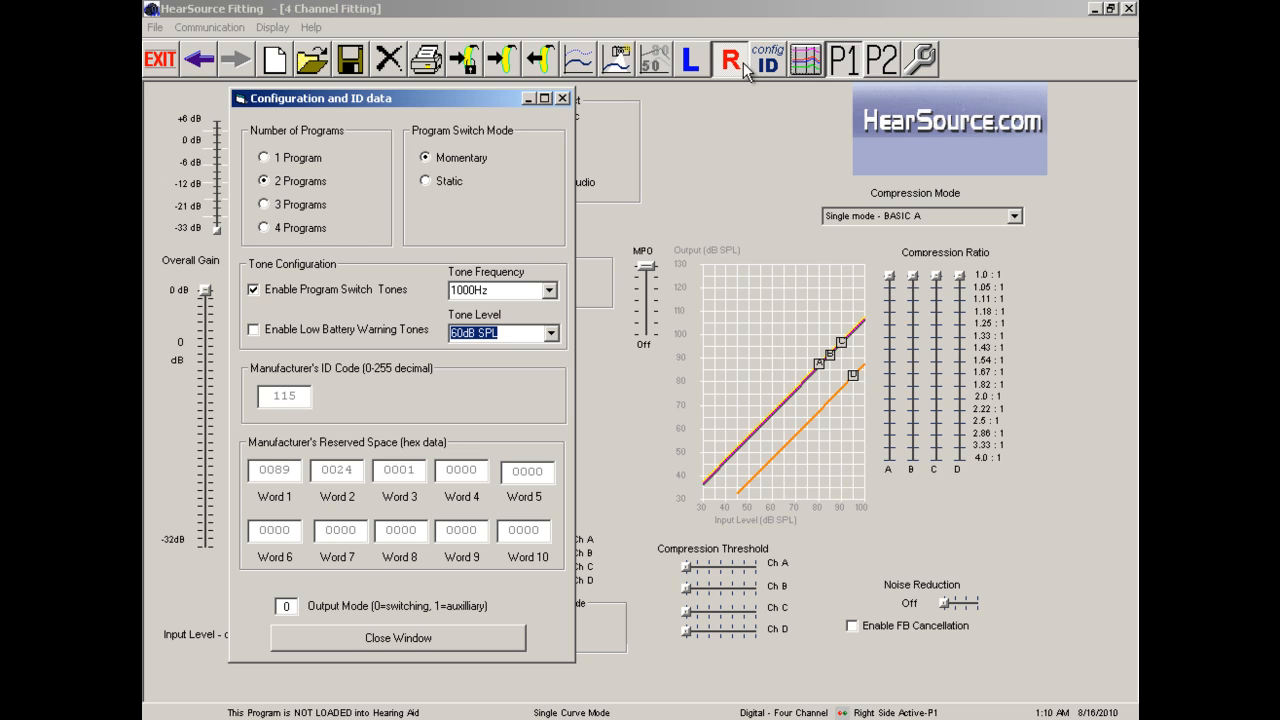
# Try the Static program switch mode in the right aid's configuration
pyautogui.click(312, 182)
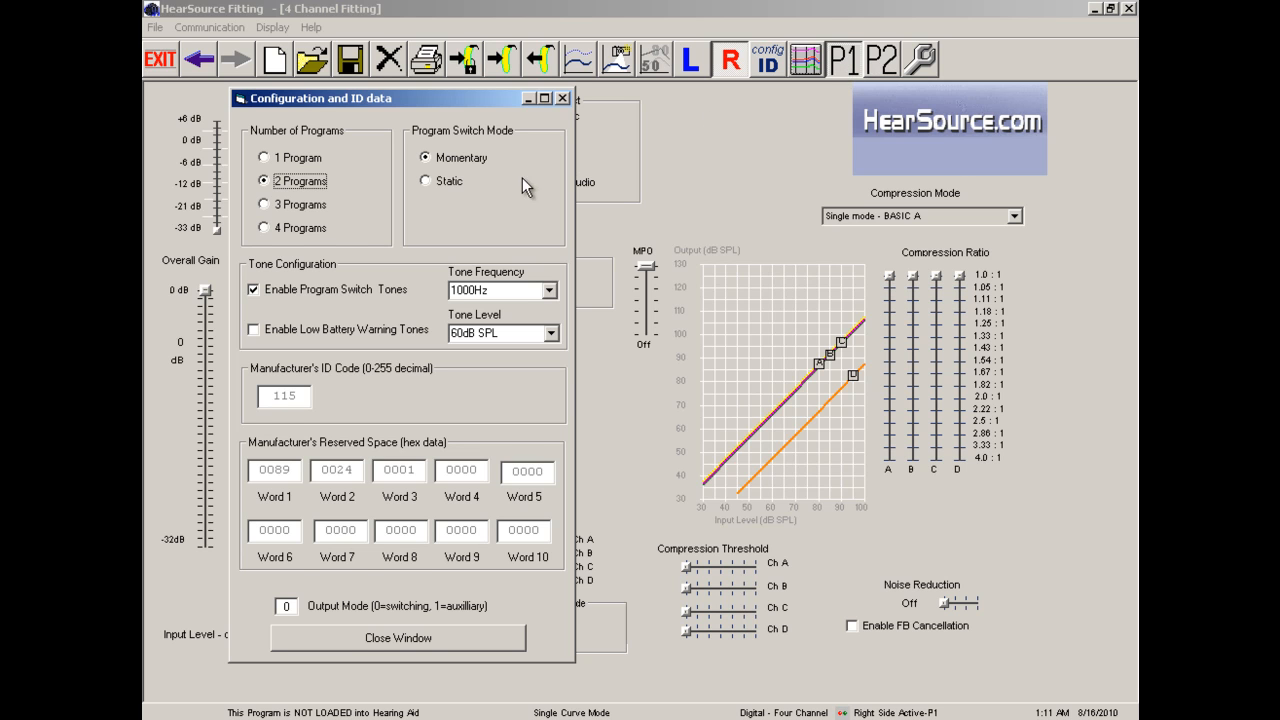
pyautogui.click(308, 229)
pyautogui.click(465, 158)
pyautogui.click(451, 181)
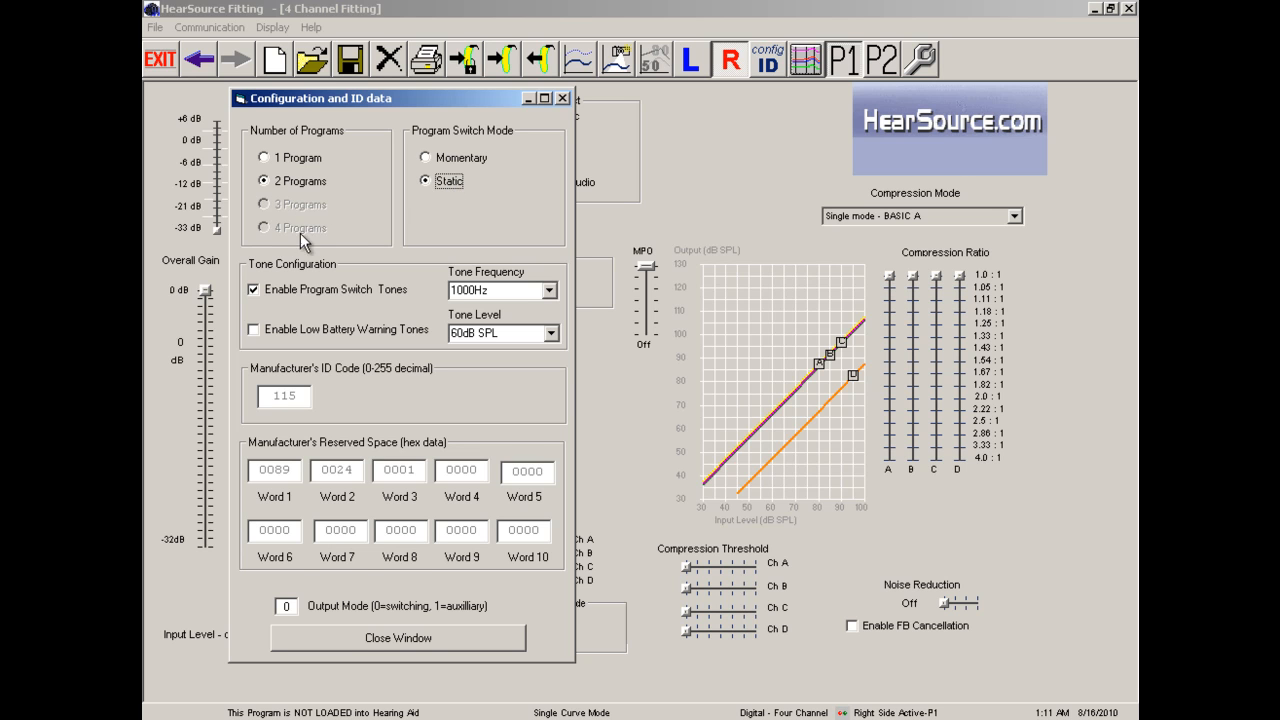
# Set the right aid to Momentary program switching with 4 programs, keeping program switch tones enabled
pyautogui.click(427, 159)
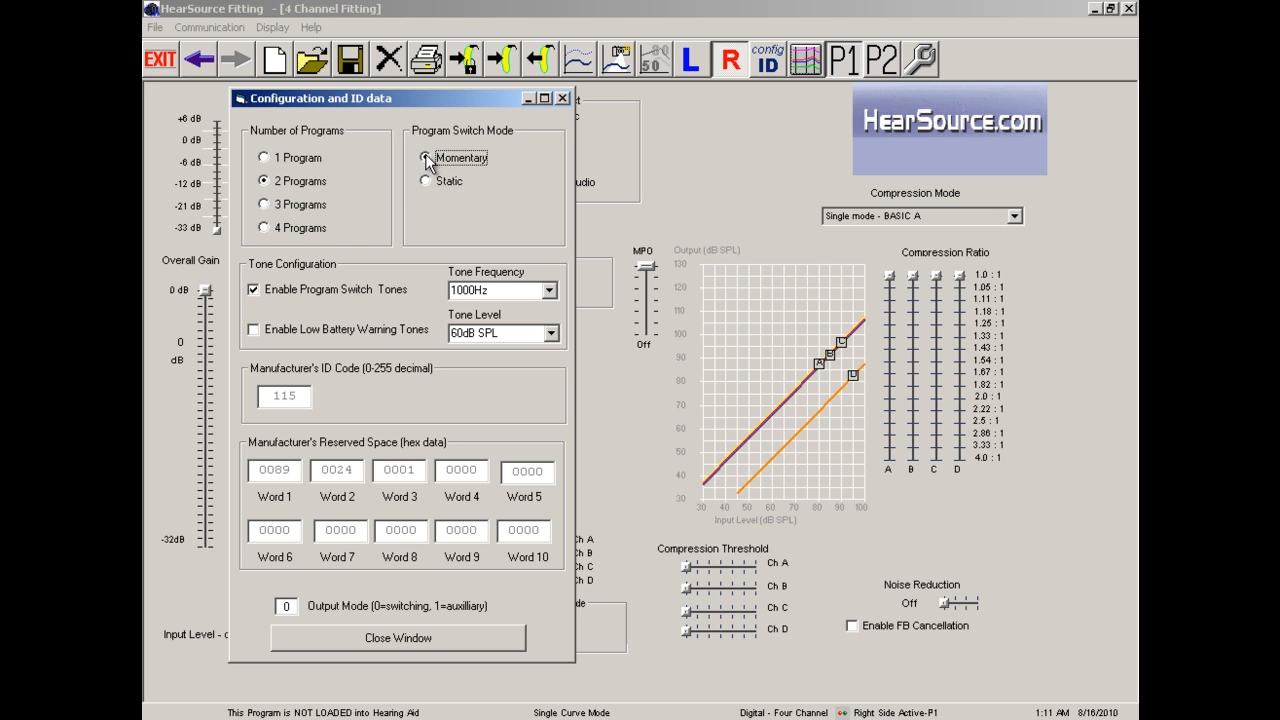
pyautogui.click(305, 230)
pyautogui.click(254, 290)
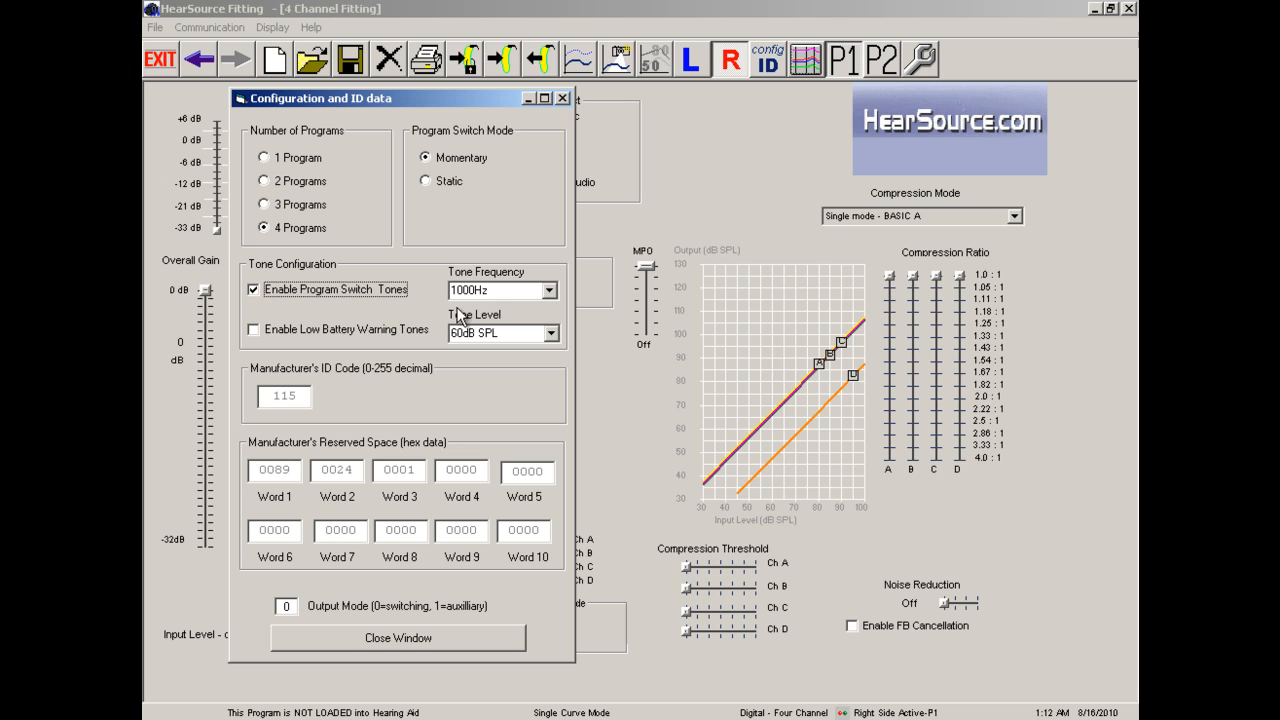
# Set the tone level to 78dB SPL, enable low battery warning tones, and close the configuration
pyautogui.click(550, 290)
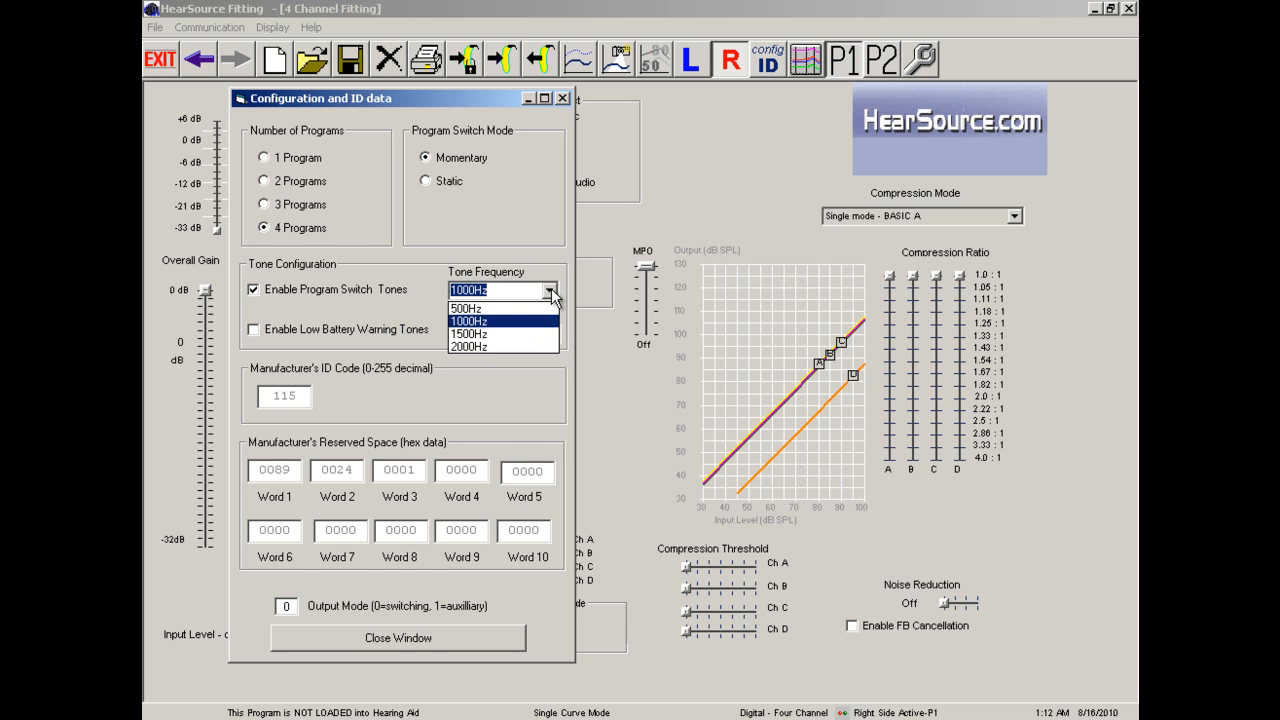
pyautogui.click(550, 291)
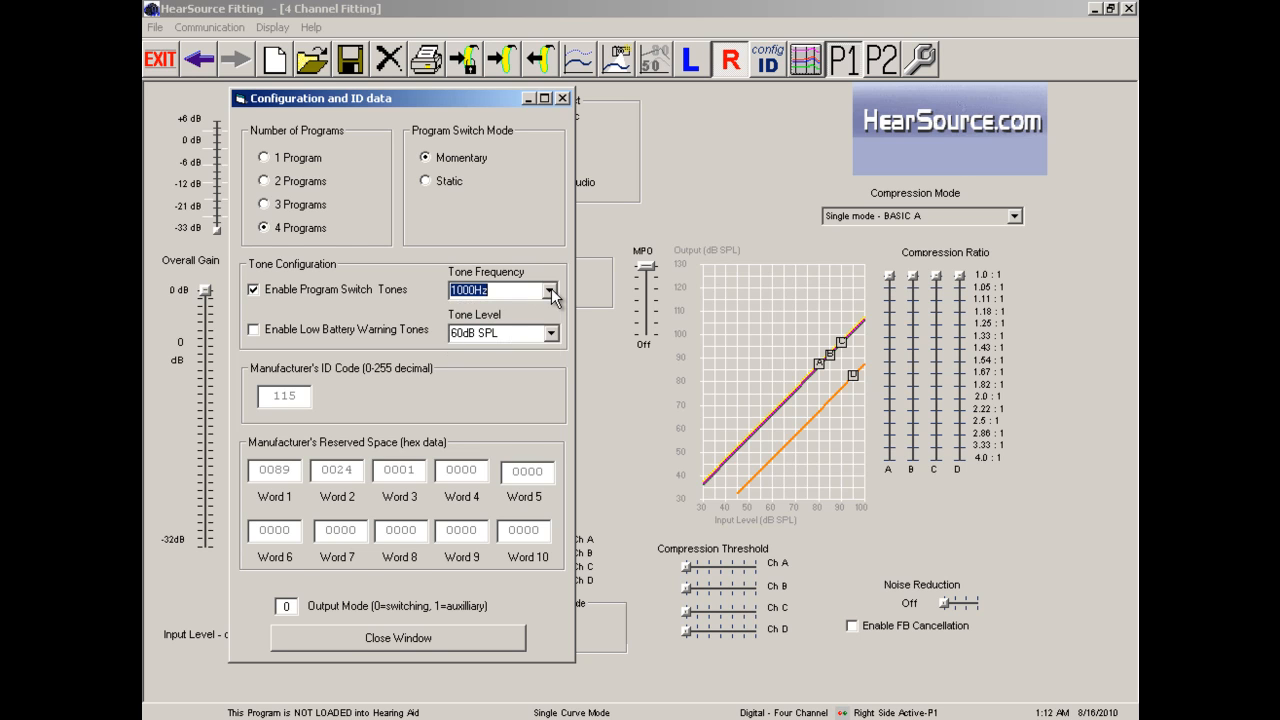
pyautogui.click(551, 333)
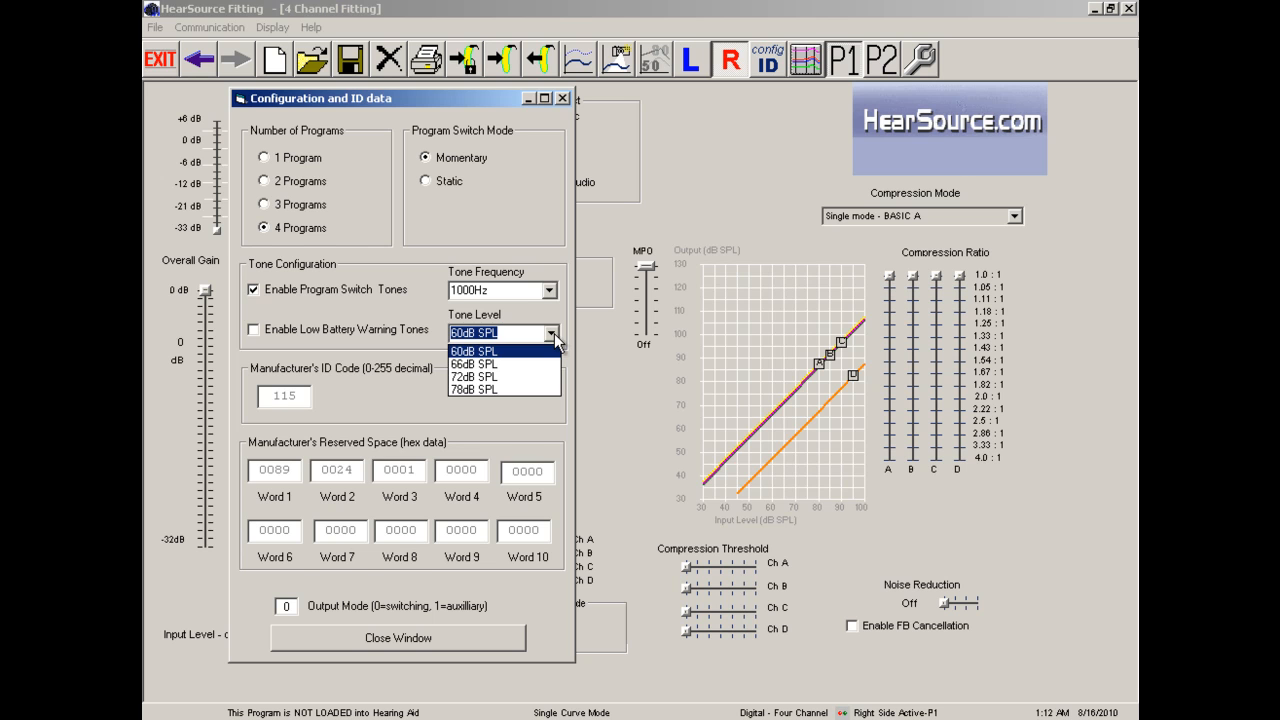
pyautogui.click(508, 388)
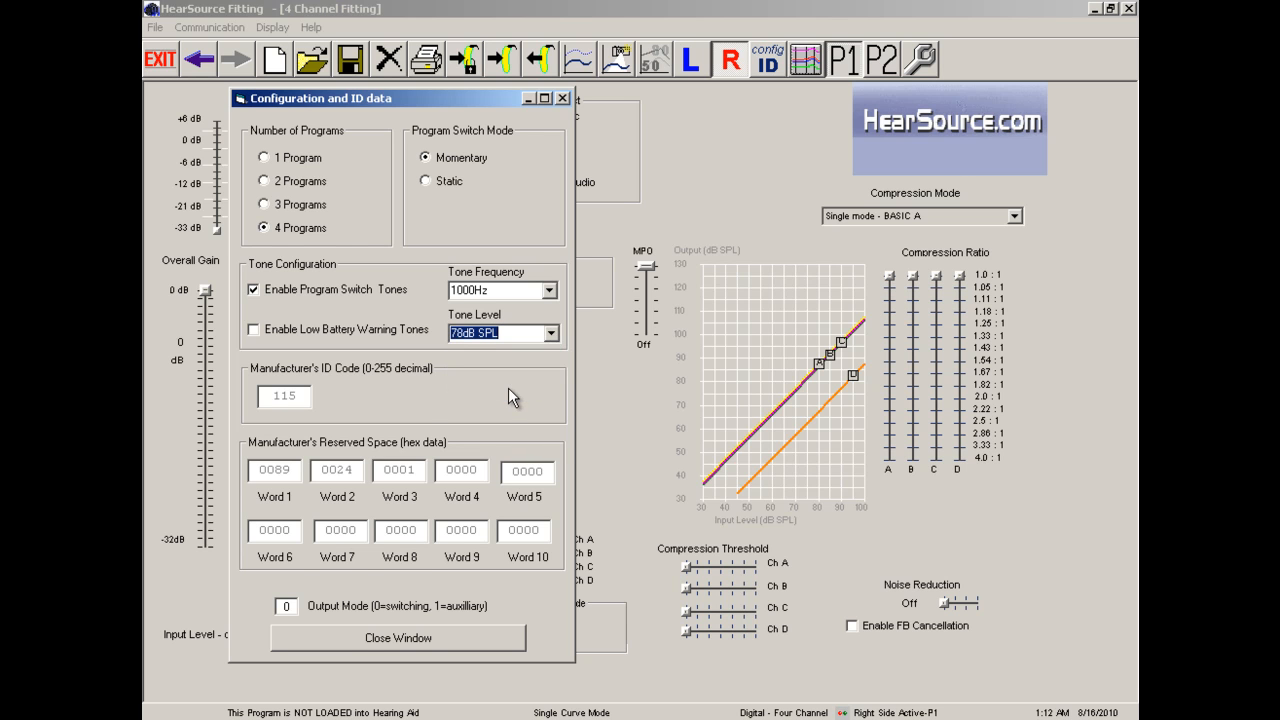
pyautogui.click(252, 330)
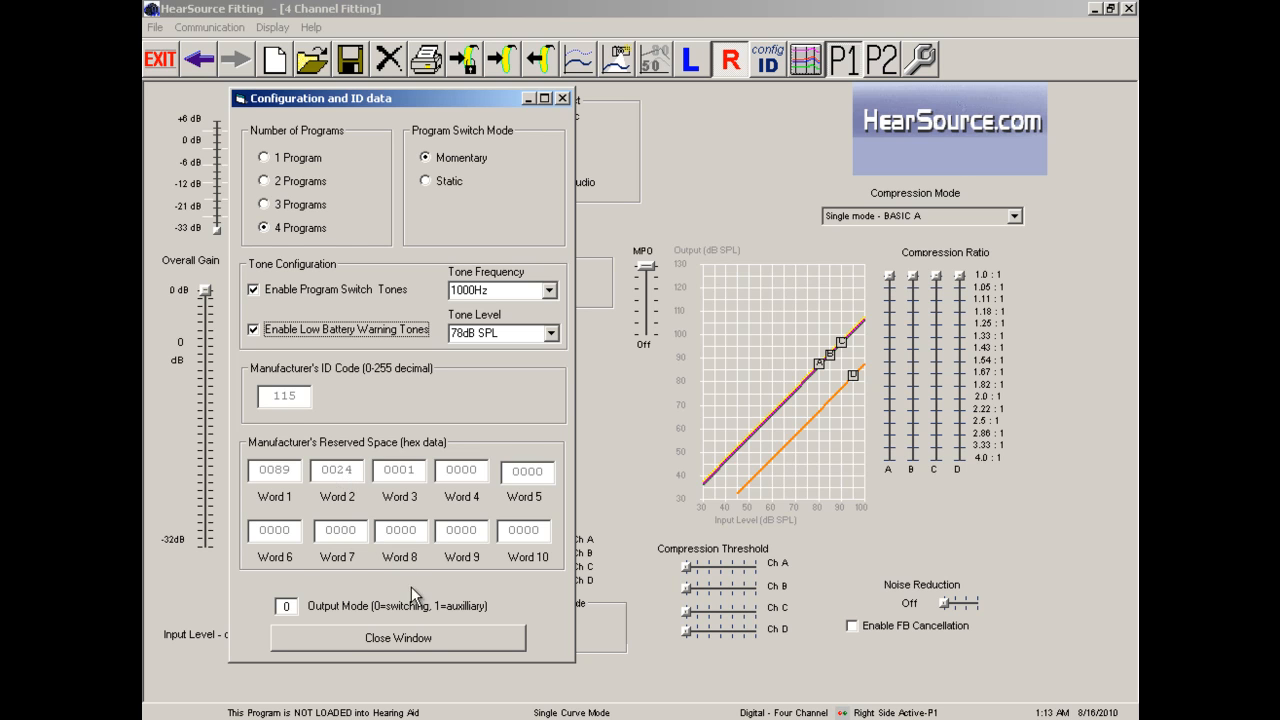
pyautogui.click(387, 637)
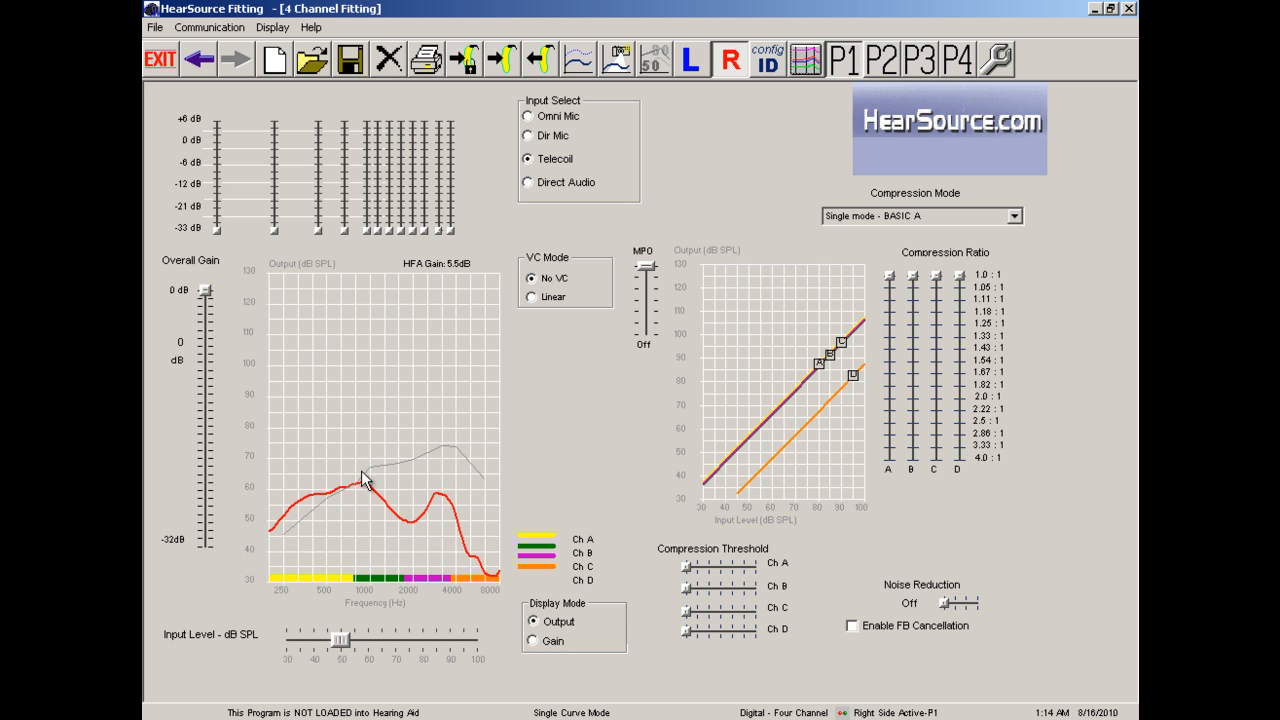
# Auto-fit programs 1 and 2 of the right hearing aid to the target curve
pyautogui.click(806, 62)
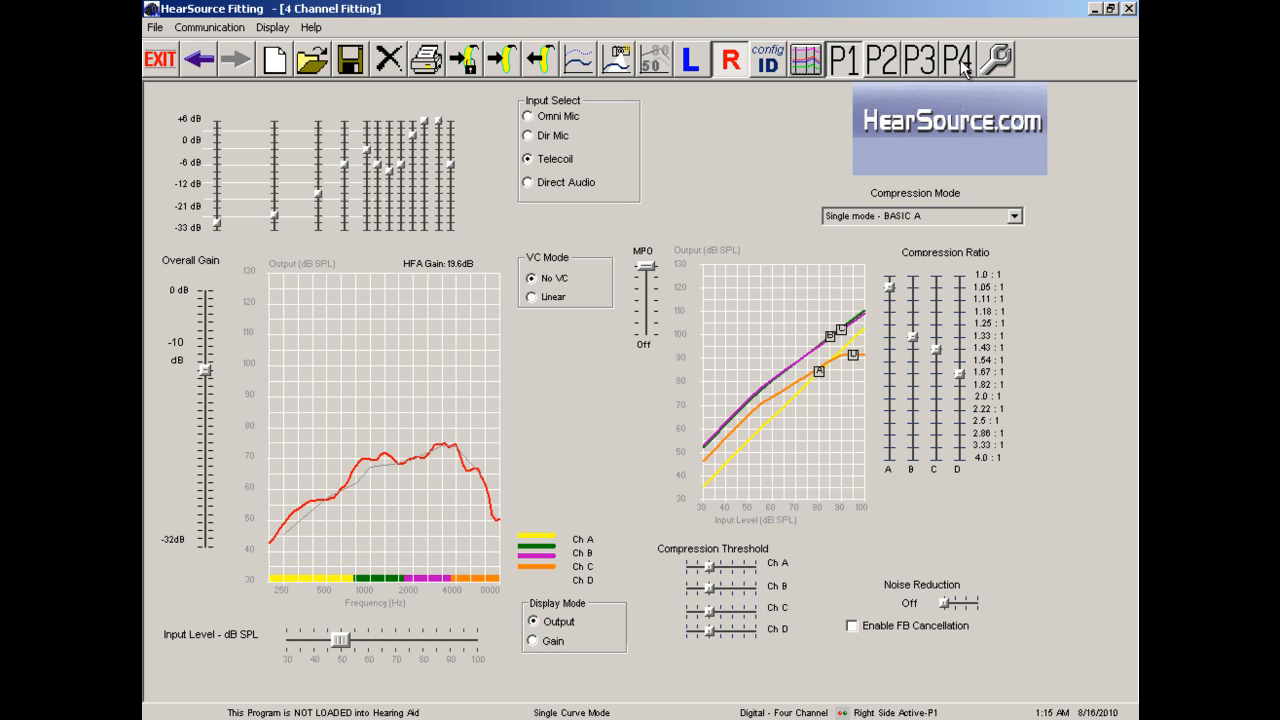
pyautogui.click(882, 63)
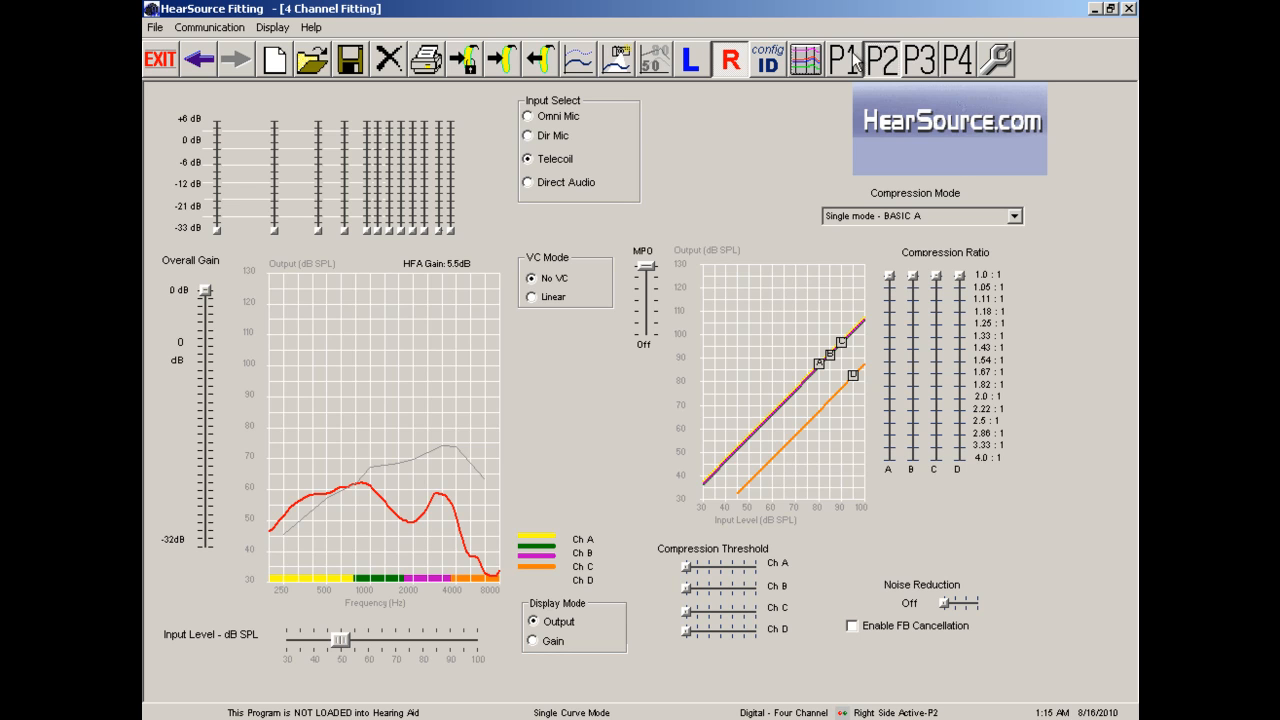
pyautogui.click(805, 60)
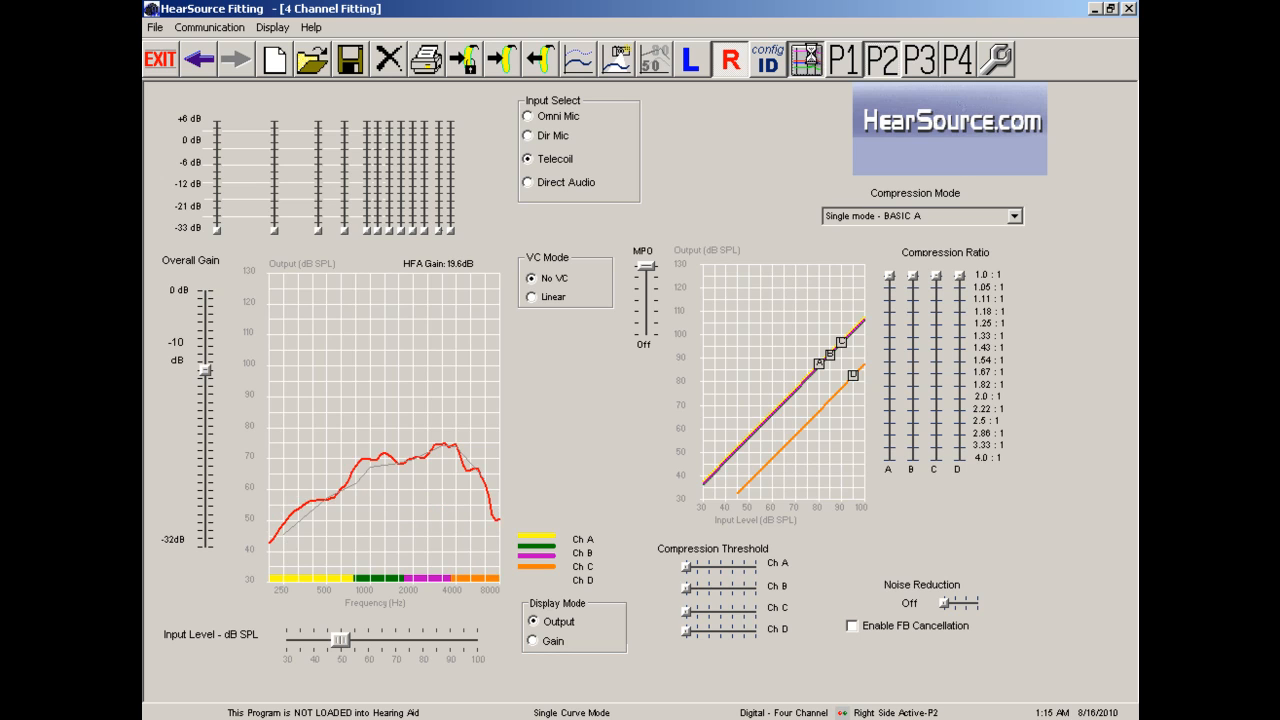
# Apply the troubleshooting guide's S-Fix for "My Voice sounds like my head is plugged up", undo it, and close the guide
pyautogui.click(998, 60)
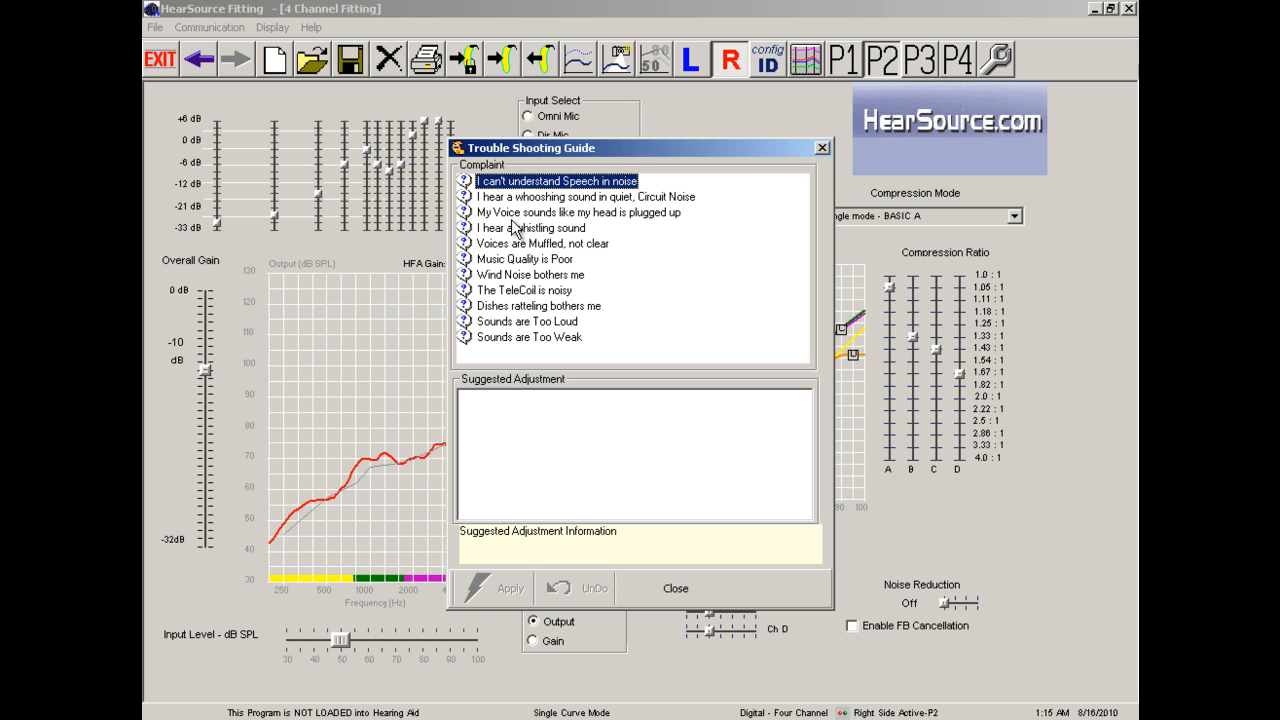
pyautogui.click(618, 213)
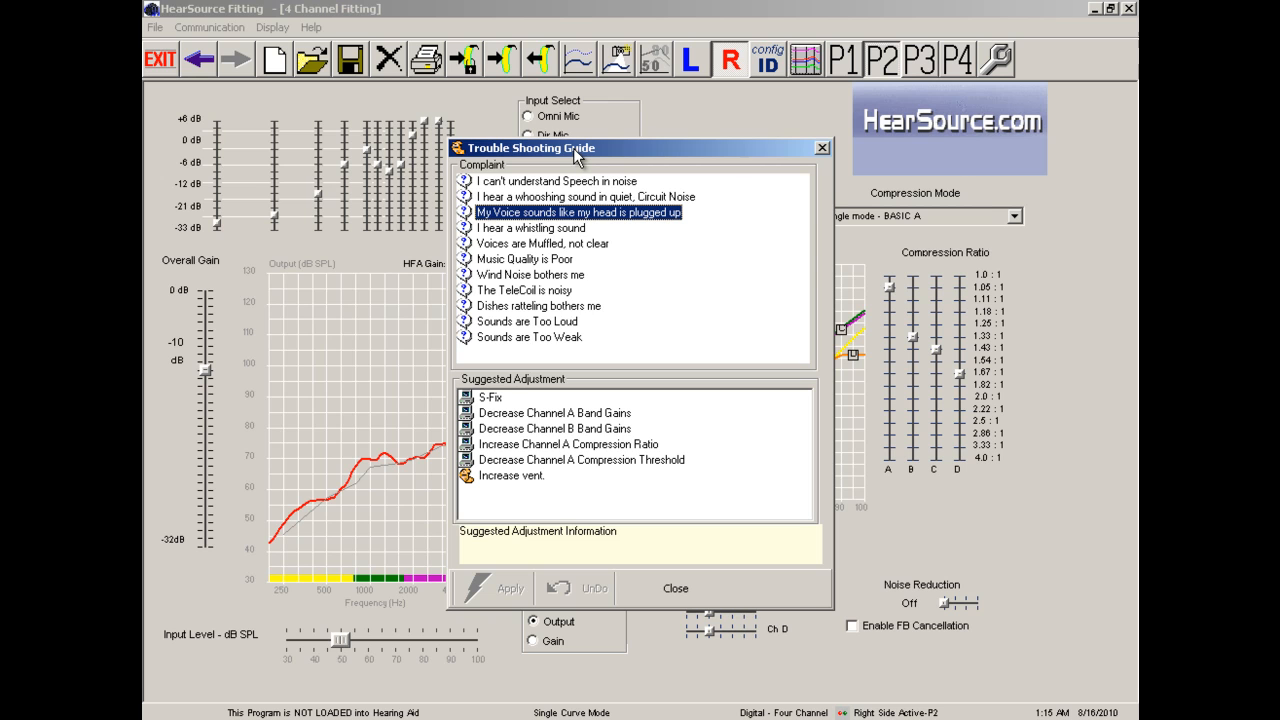
pyautogui.moveTo(573, 148); pyautogui.dragTo(758, 157)
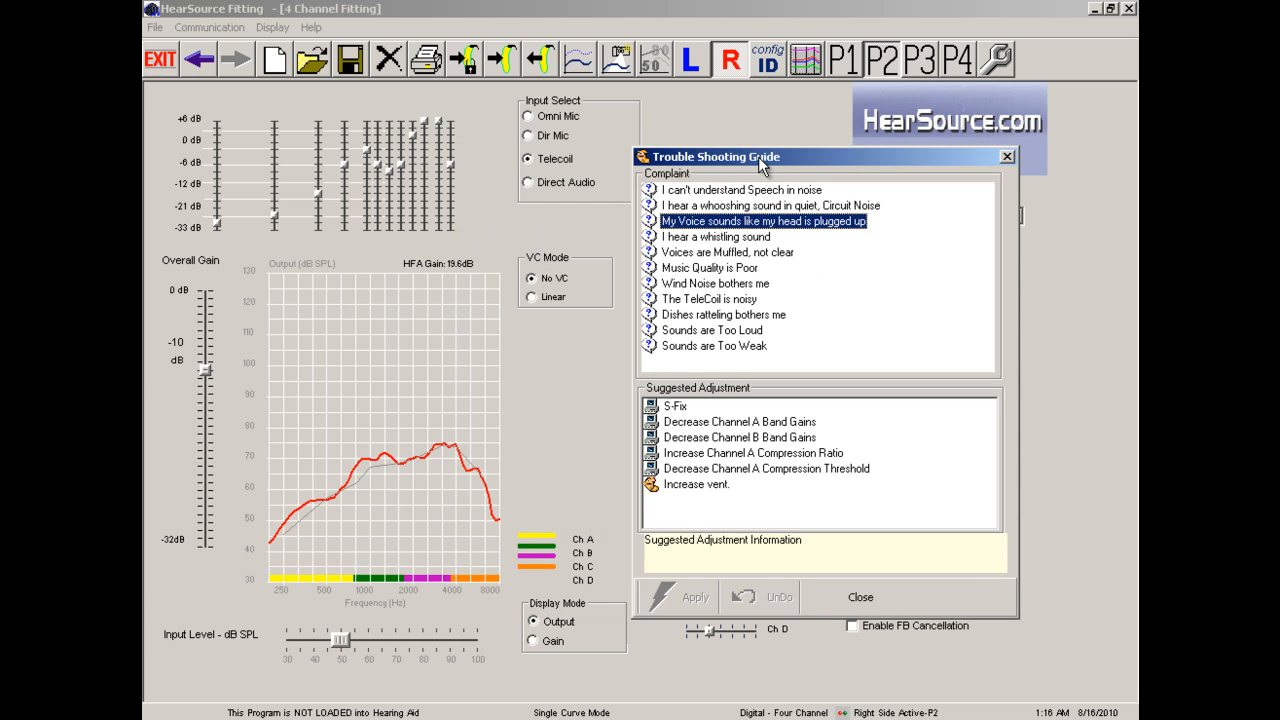
pyautogui.click(676, 406)
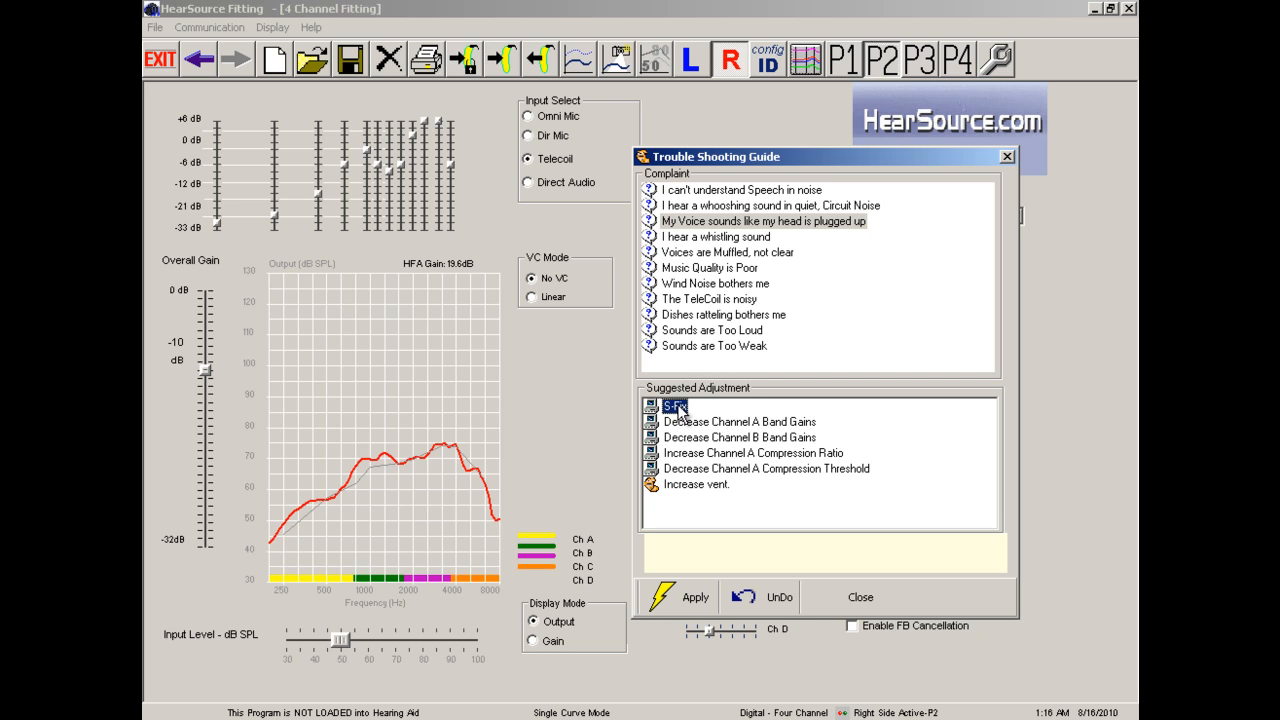
pyautogui.click(684, 599)
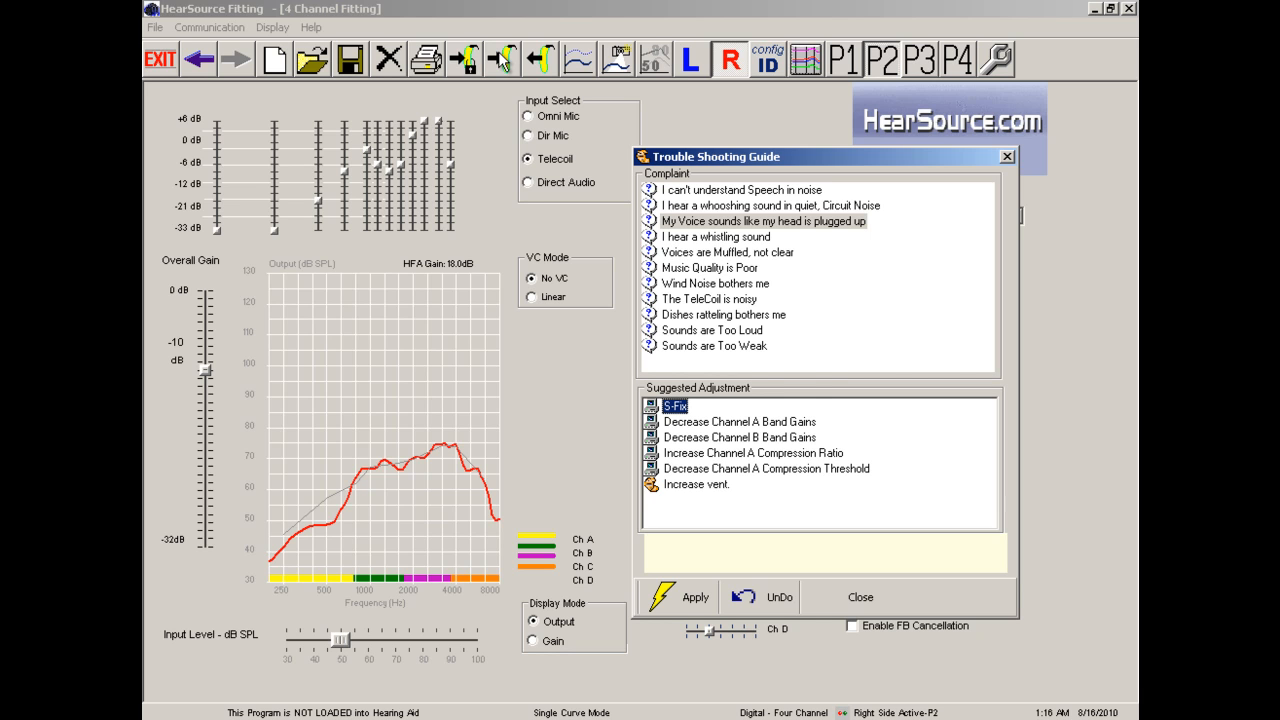
pyautogui.click(762, 598)
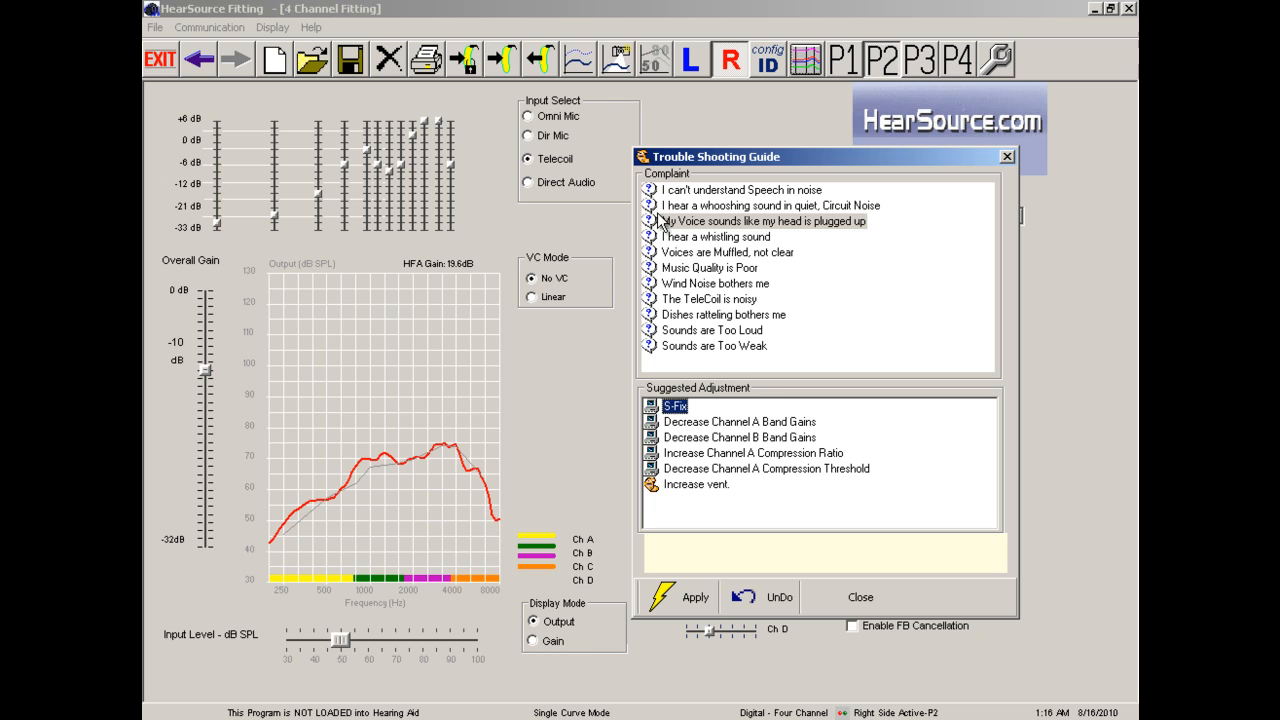
pyautogui.click(861, 594)
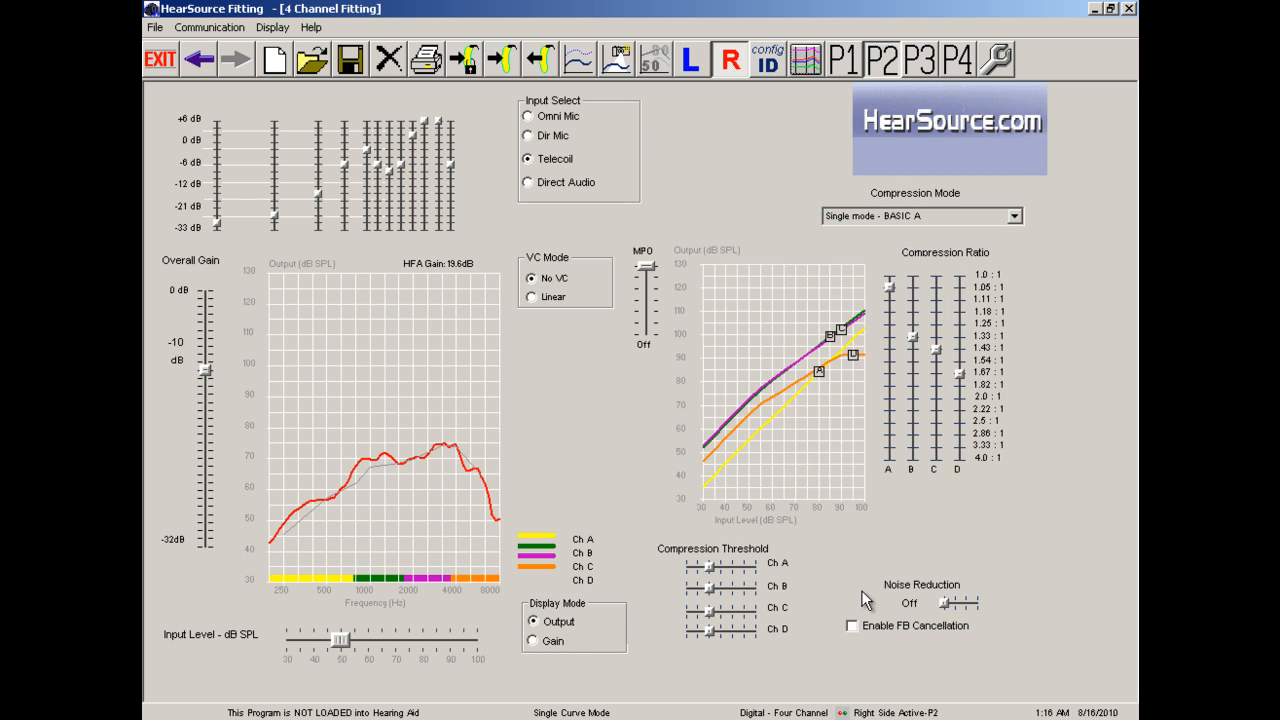